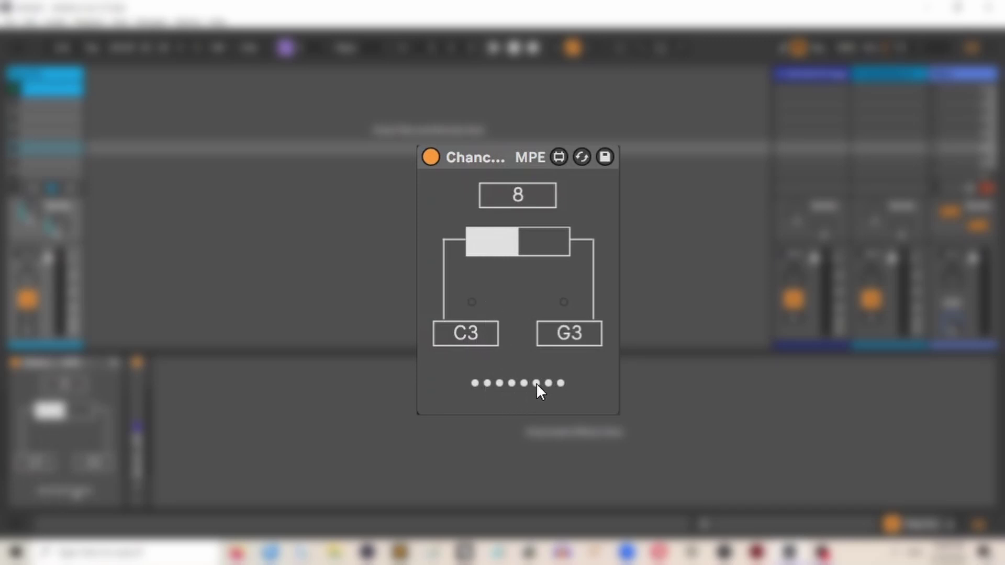
Step: Swing the Chance balance to G3 and back to C3, filling all eight steps with C3, then start playback
mouse_move(472, 242)
left_mouse_down()
mouse_move(535, 241)
mouse_move(454, 240)
mouse_move(576, 237)
left_mouse_up()
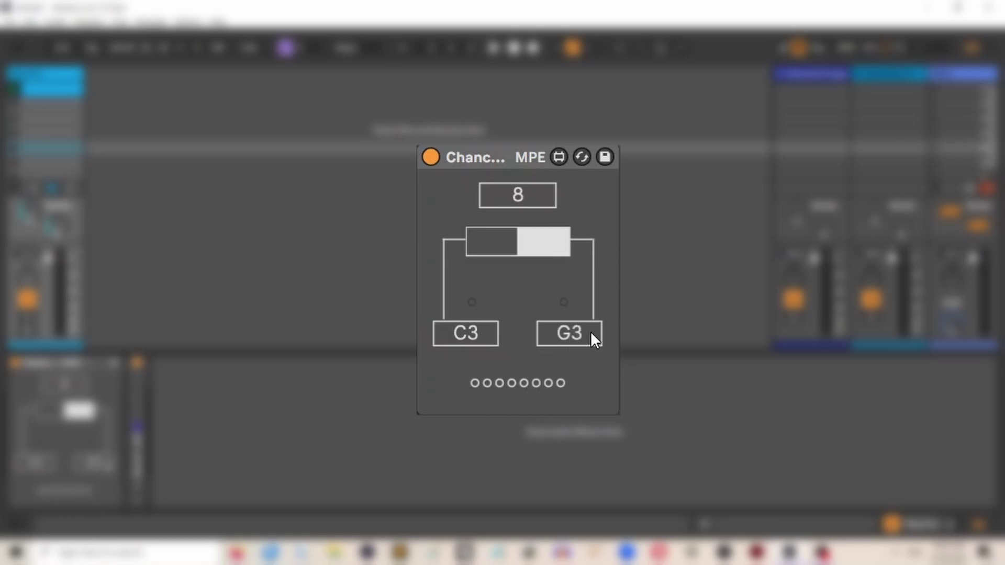
left_click_drag(561, 237, 484, 238)
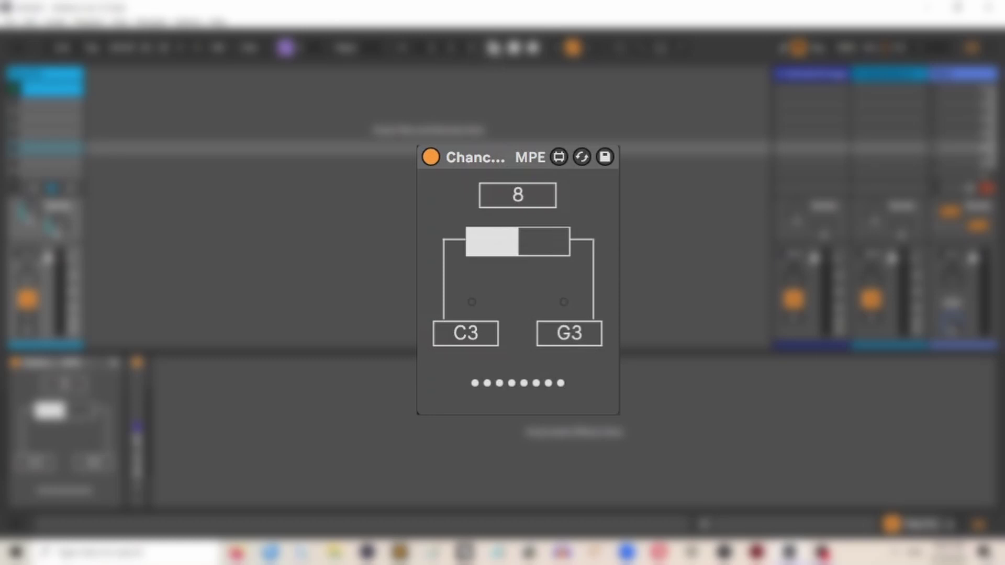
key("space")
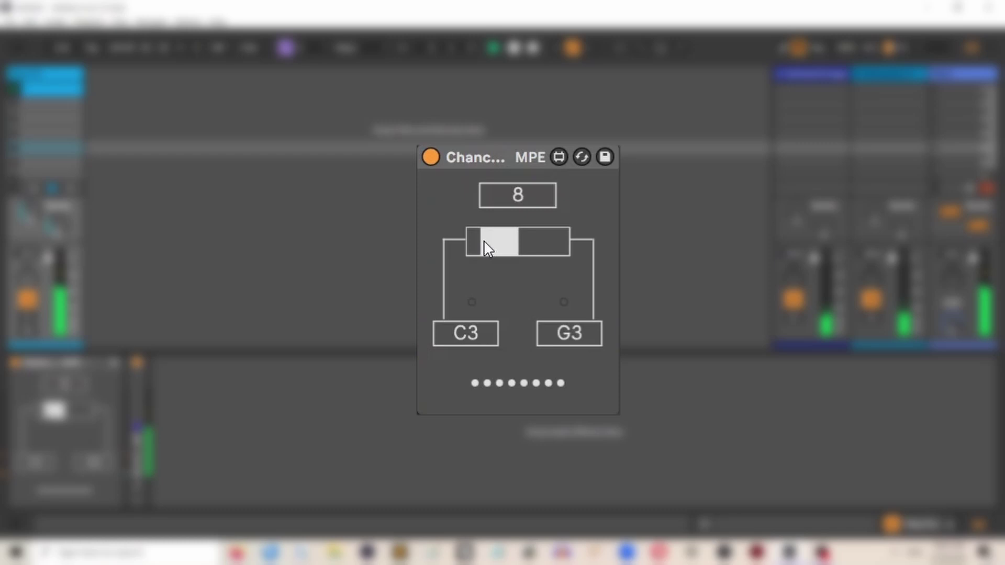
Step: Centre the Chance balance at 50% so steps alternate between C3 and G3
left_click_drag(484, 240, 519, 242)
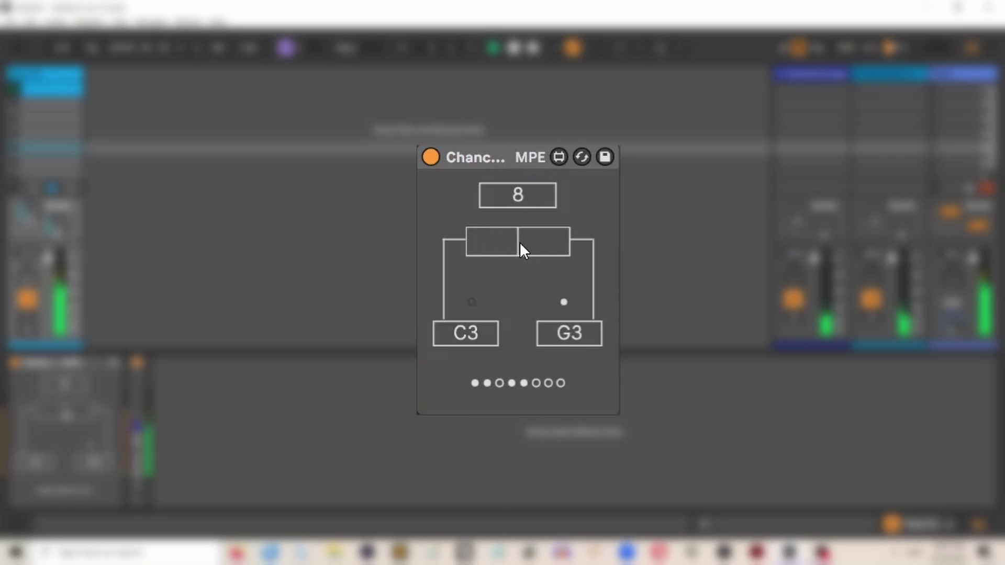